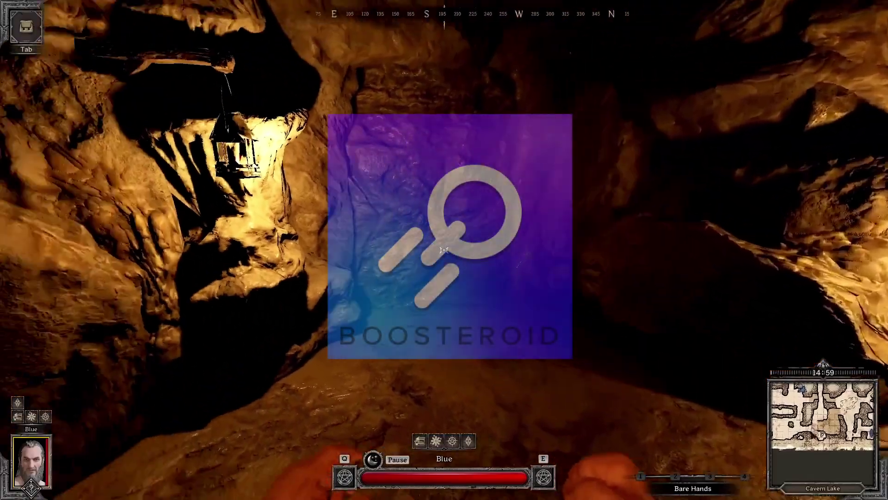
Open the chest beside the torch and equip the Leather Leggings from it
{"action": "key", "text": "e"}
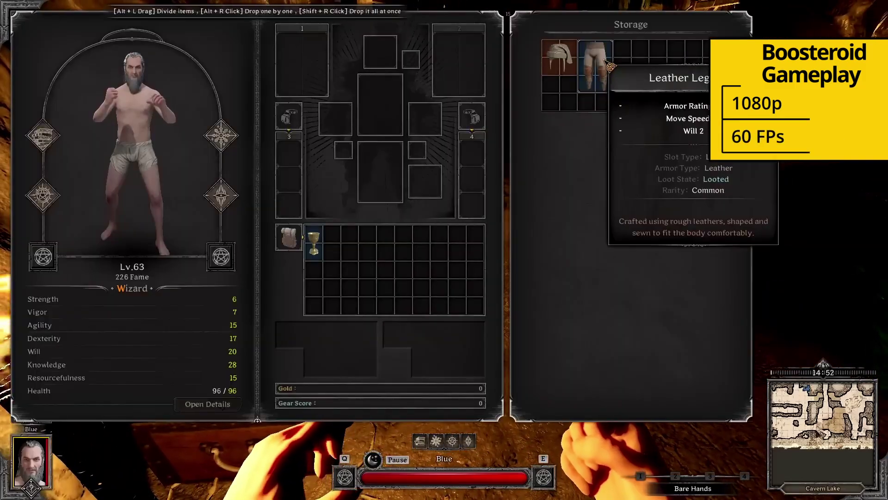
{"action": "right_click", "coordinate": [597, 65]}
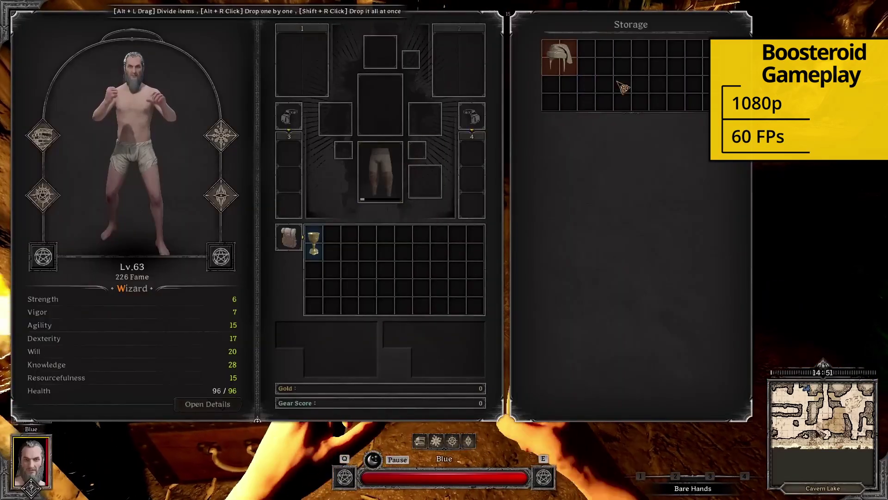
{"action": "key", "text": "Tab"}
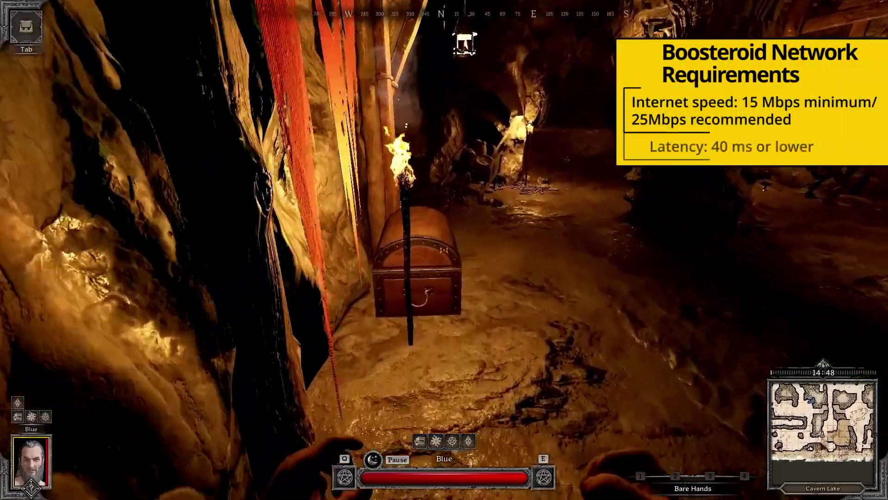
Open the next chest, equip the Lightfoot Boots and move the potion into a utility slot
{"action": "key", "text": "f"}
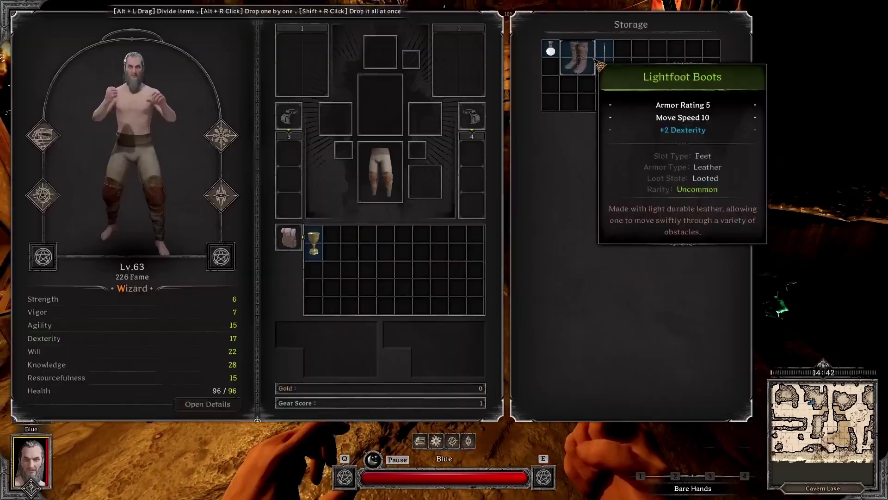
{"action": "right_click", "coordinate": [578, 57]}
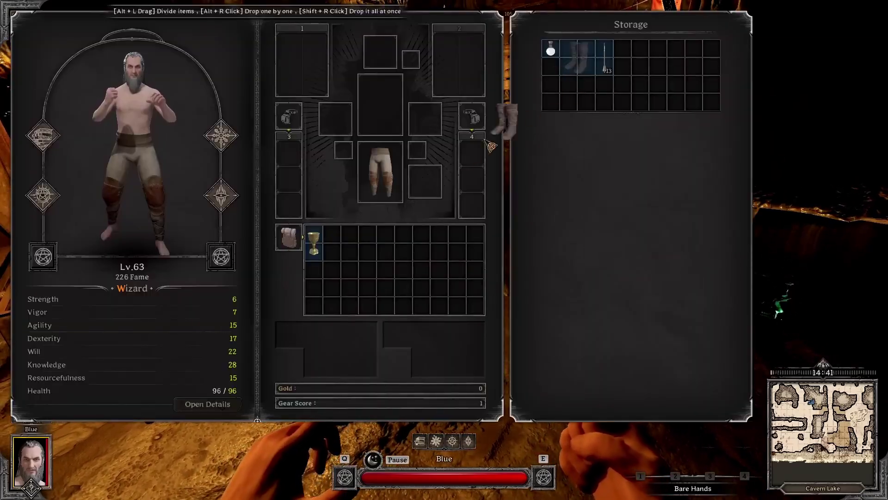
{"action": "right_click", "coordinate": [551, 49]}
{"action": "key", "text": "Tab"}
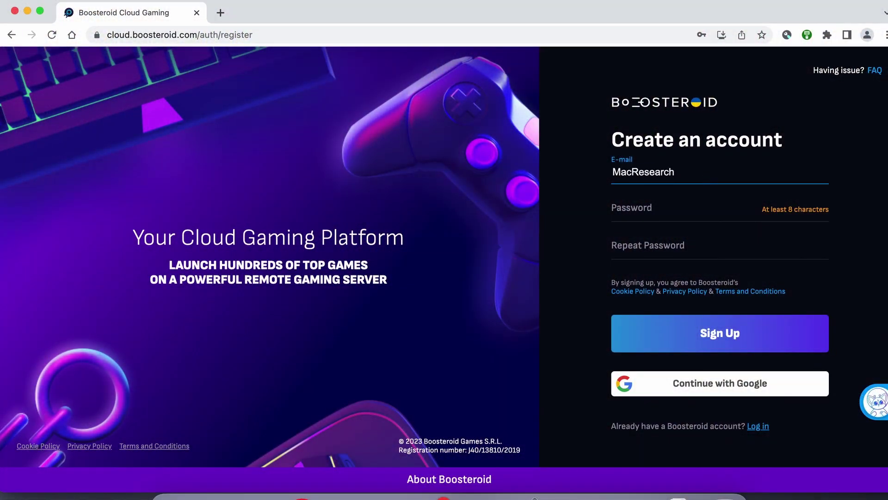
Sign in with Google and run the connection test twice, getting about 44 Mbps and 43 ms, then go home
{"action": "left_click", "coordinate": [661, 386]}
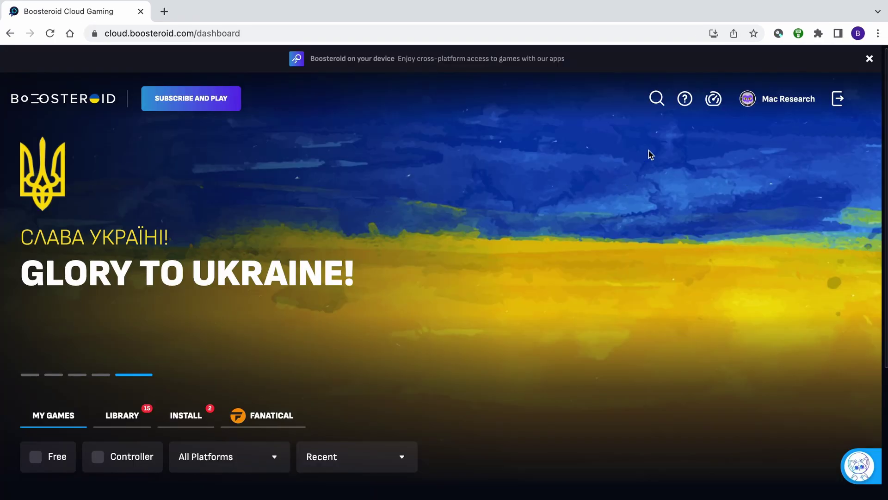
{"action": "left_click", "coordinate": [713, 99]}
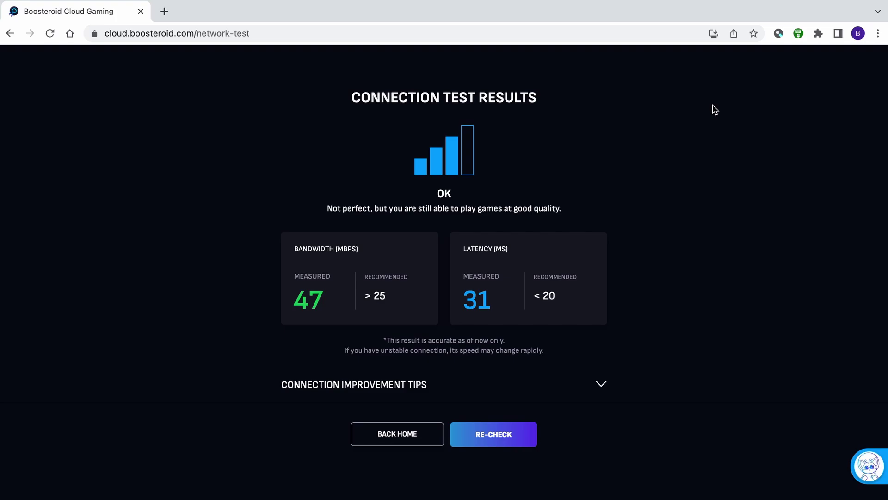
{"action": "left_click", "coordinate": [506, 437]}
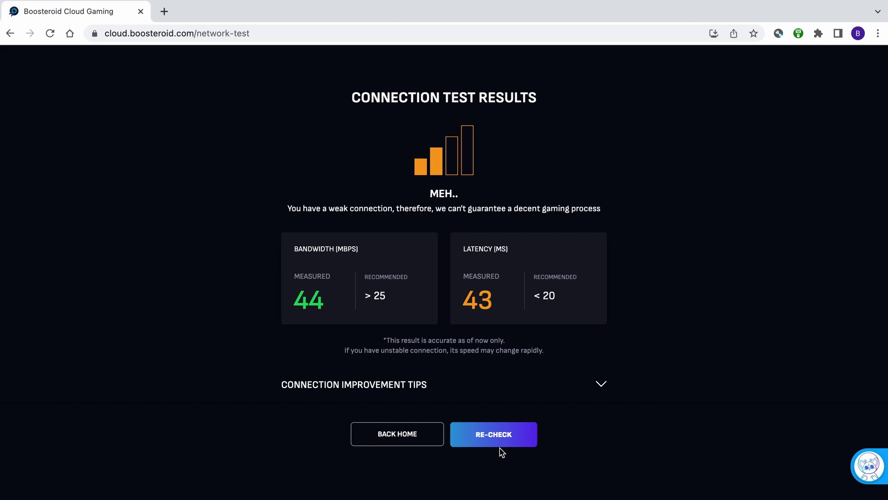
{"action": "left_click", "coordinate": [377, 438]}
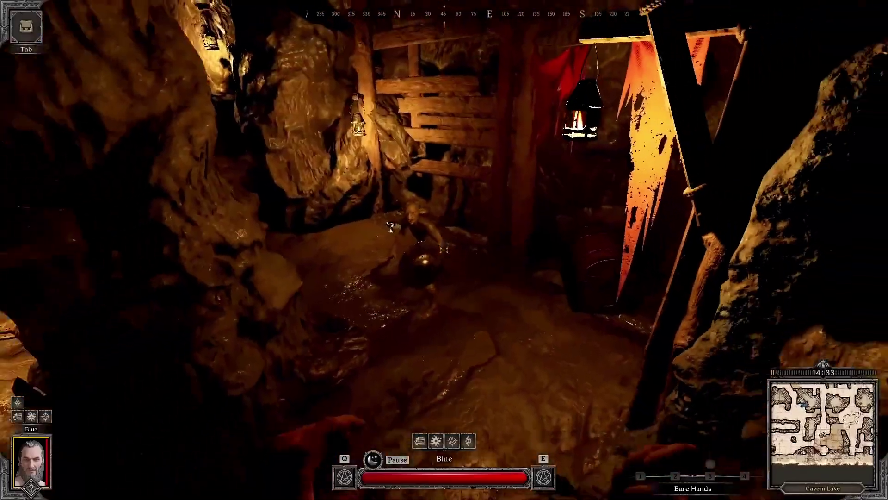
Bring up the character and inventory panel to review the Wizard's stats
{"action": "key", "text": "Tab"}
{"action": "key", "text": "Tab"}
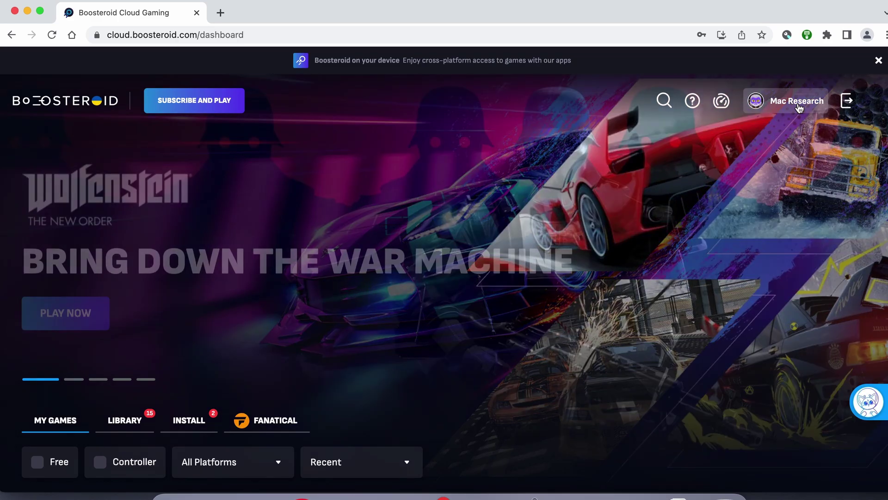
Search for Dark and Darker, press PLAY, accept the Steam notice and submit the Steam sign-in
{"action": "left_click", "coordinate": [795, 101]}
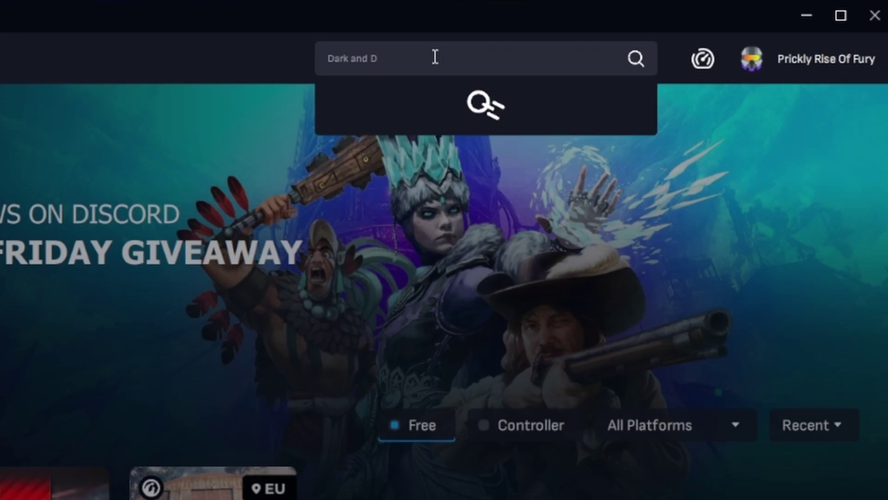
{"action": "type", "text": "arker"}
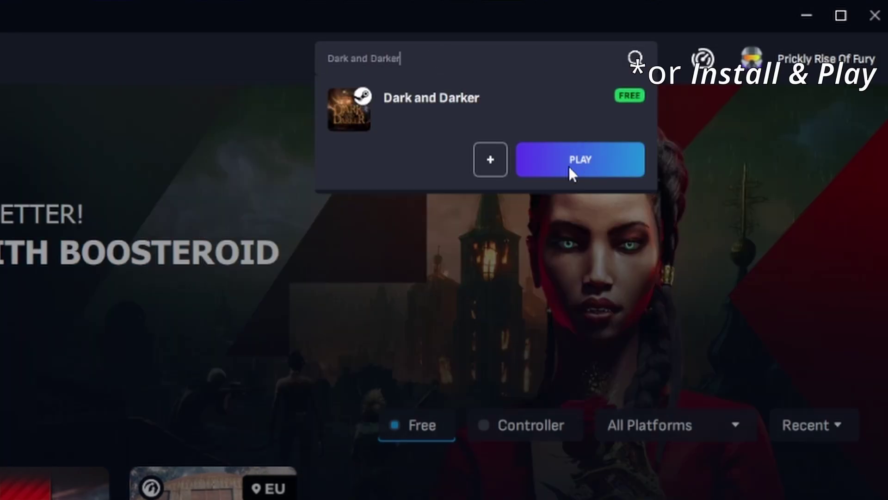
{"action": "left_click", "coordinate": [568, 166]}
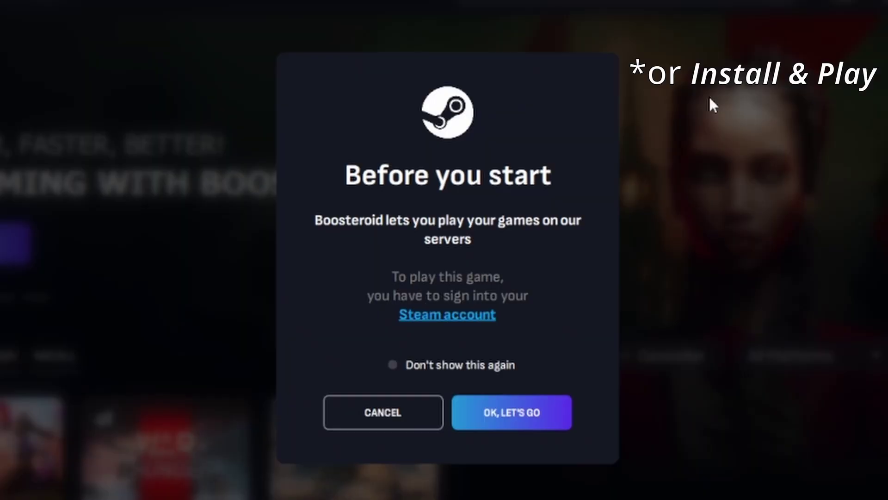
{"action": "left_click", "coordinate": [532, 420]}
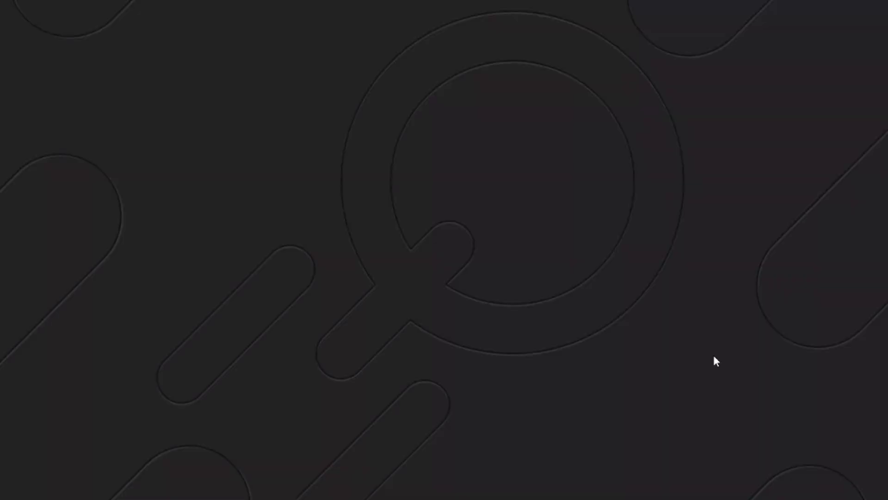
{"action": "key", "text": "Return"}
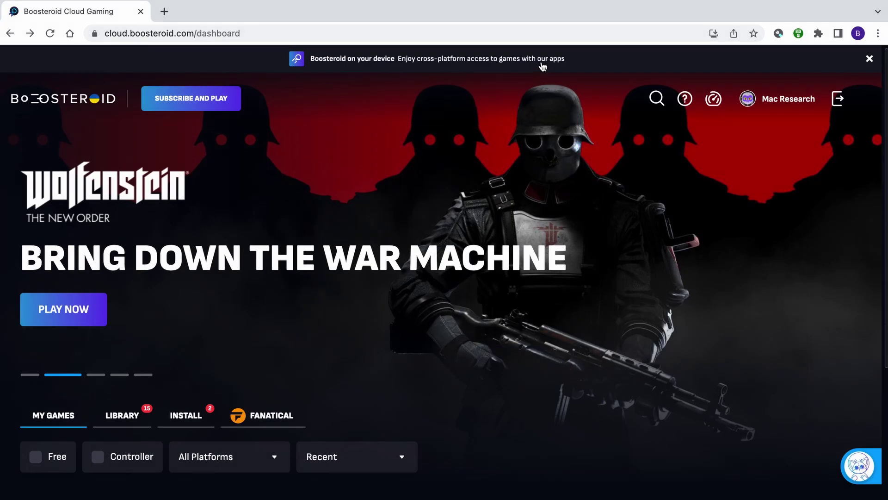
Follow the 'our apps' link in the 'Boosteroid on your device' banner to the downloads page
{"action": "left_click", "coordinate": [542, 67]}
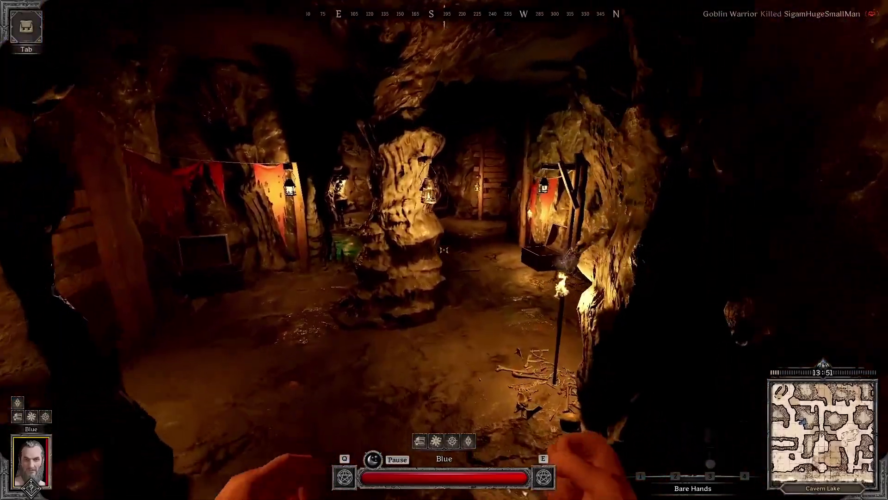
Walk down the corridor, open the wooden door and move through toward the cage in the Cave Hideout
{"action": "key", "text": "w"}
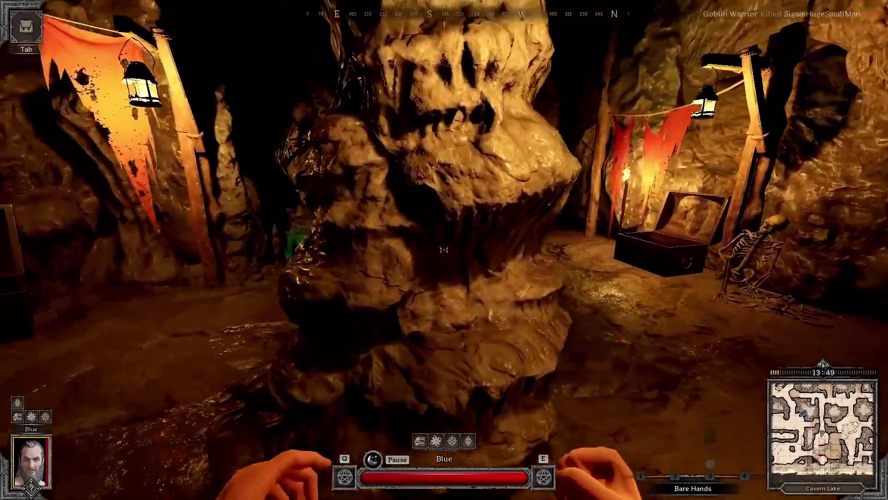
{"action": "key", "text": "w"}
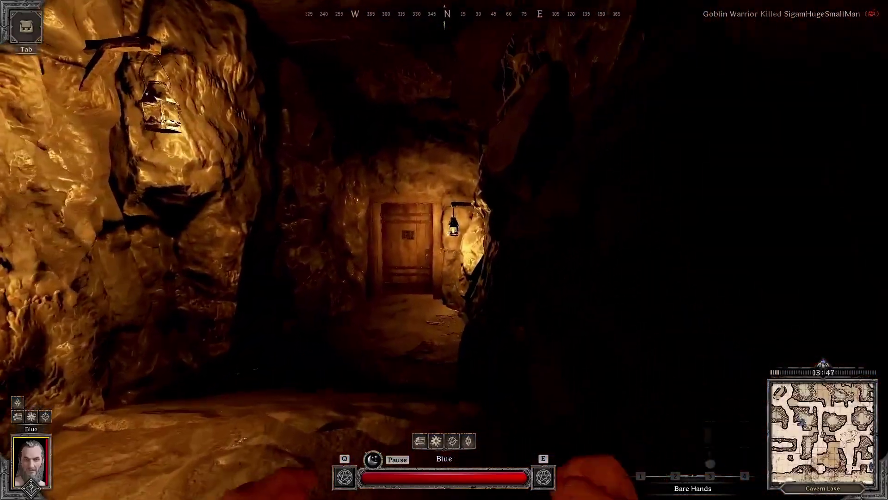
{"action": "key", "text": "w"}
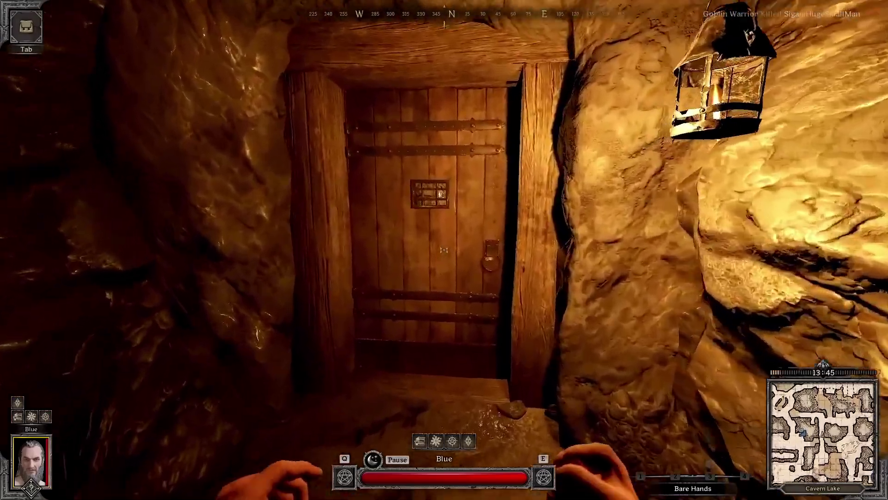
{"action": "key", "text": "f"}
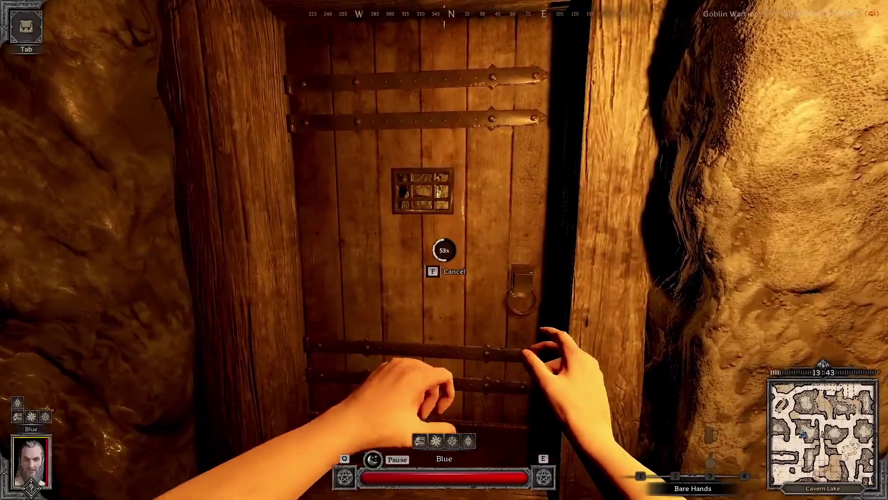
{"action": "key", "text": "r"}
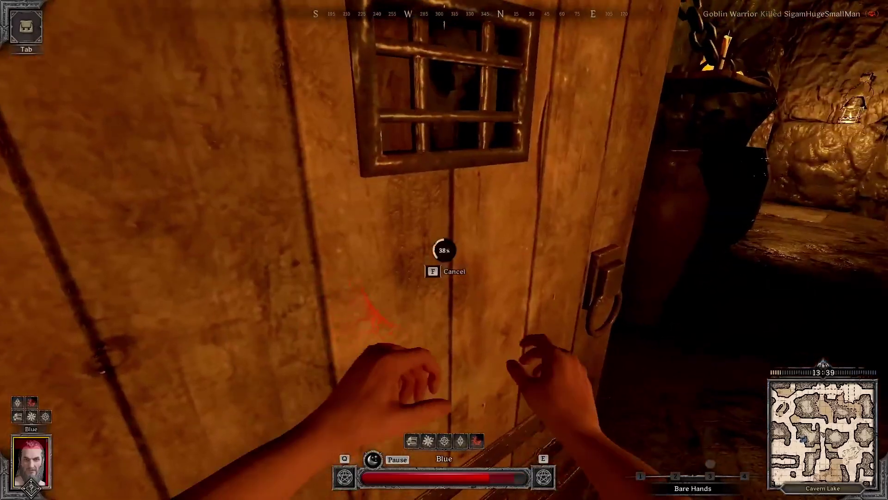
{"action": "key", "text": "w"}
{"action": "key", "text": "w"}
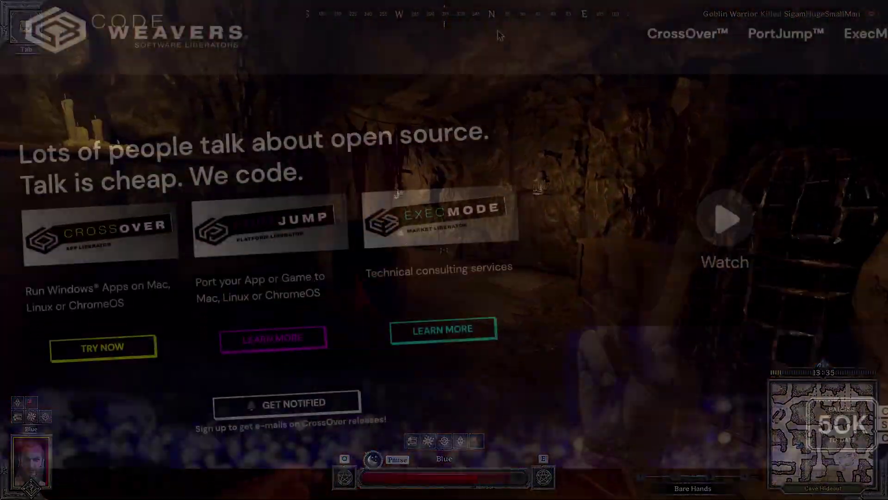
Download the macOS CrossOver trial, crossover-22.1.1.zip, from the CodeWeavers trial page
{"action": "scroll", "coordinate": [499, 33], "scroll_direction": "down", "scroll_amount": 8}
{"action": "scroll", "coordinate": [498, 33], "scroll_direction": "down", "scroll_amount": 3}
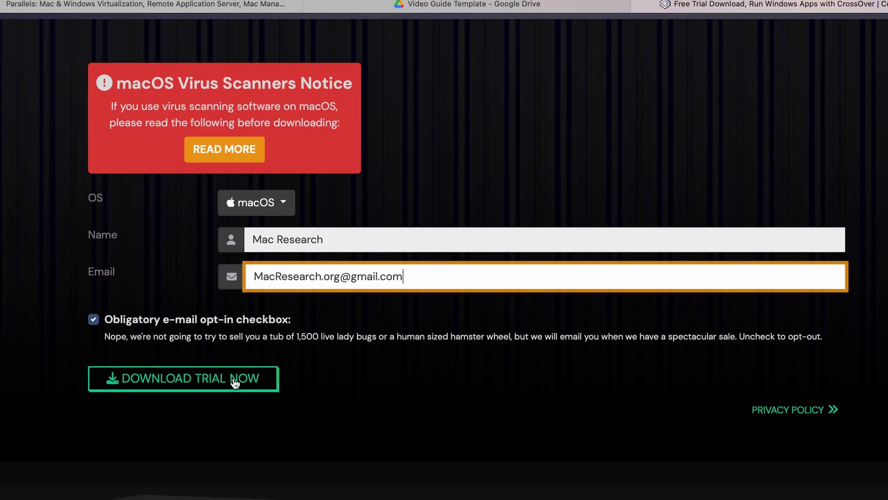
{"action": "scroll", "coordinate": [234, 379], "scroll_direction": "down", "scroll_amount": 3}
{"action": "left_click", "coordinate": [221, 277]}
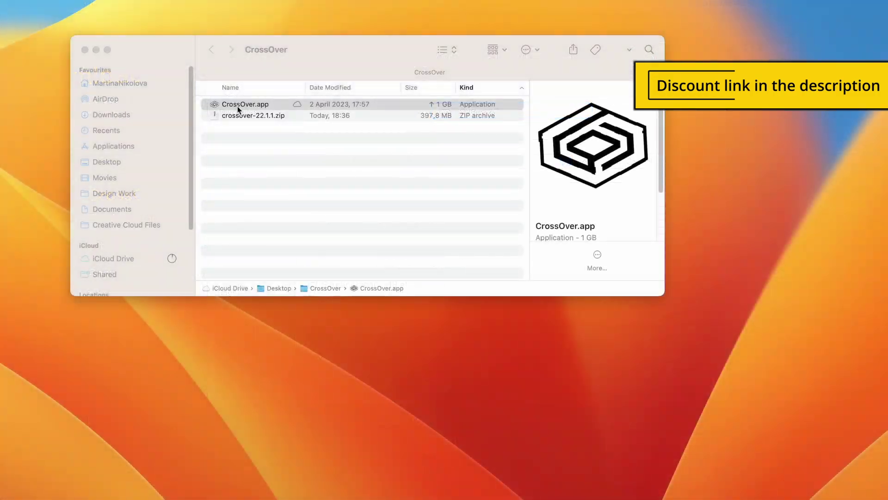
Move CrossOver into Applications, start the trial and create a new Windows 10 64-bit bottle named Steam
{"action": "left_click", "coordinate": [448, 209]}
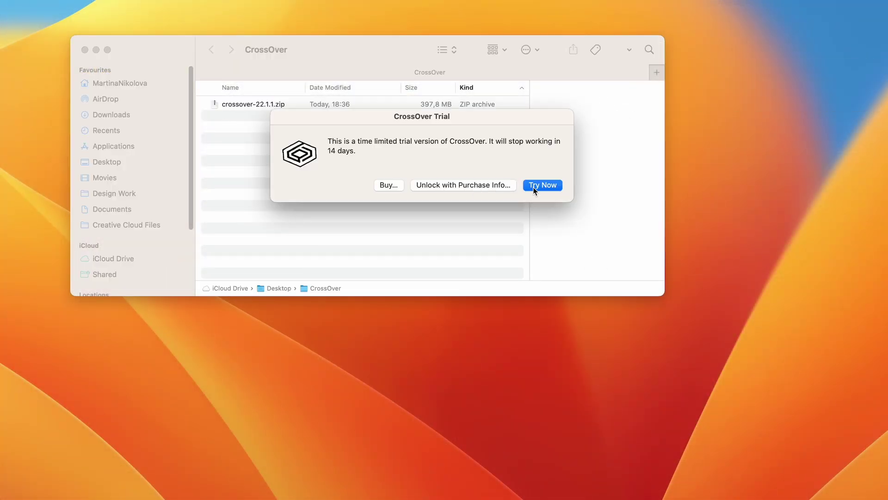
{"action": "left_click", "coordinate": [534, 185]}
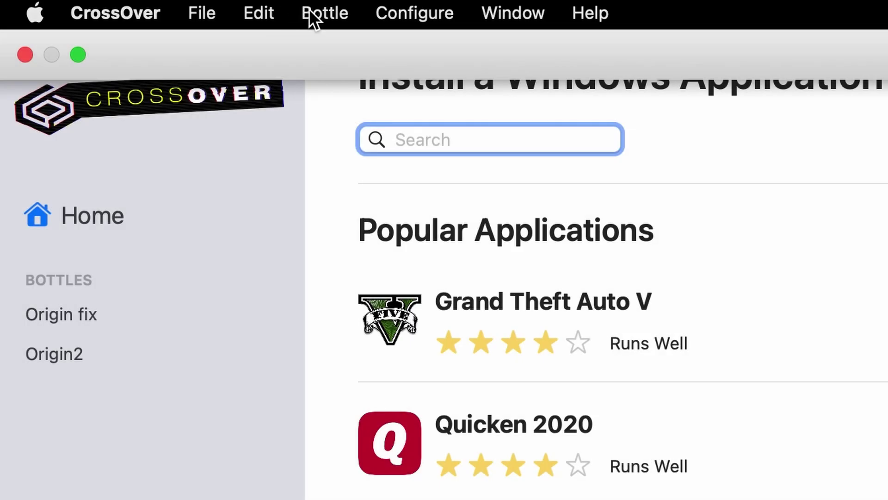
{"action": "left_click", "coordinate": [330, 12]}
{"action": "left_click", "coordinate": [359, 46]}
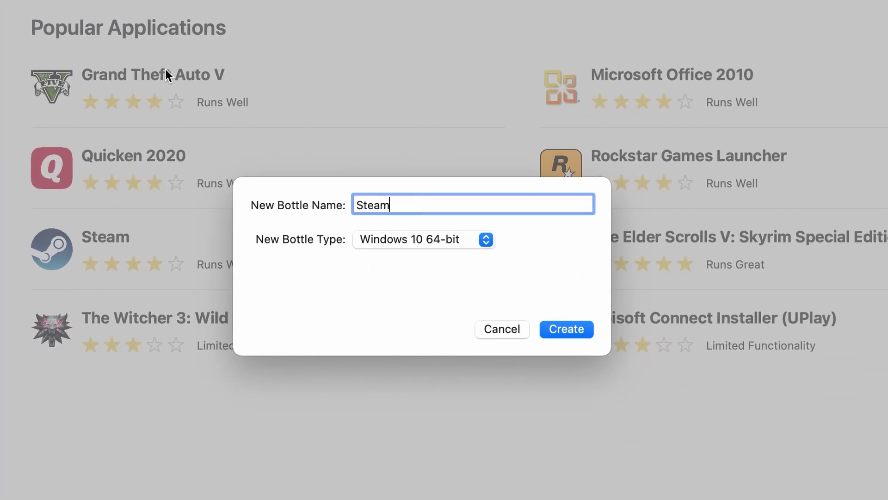
{"action": "left_click", "coordinate": [567, 329]}
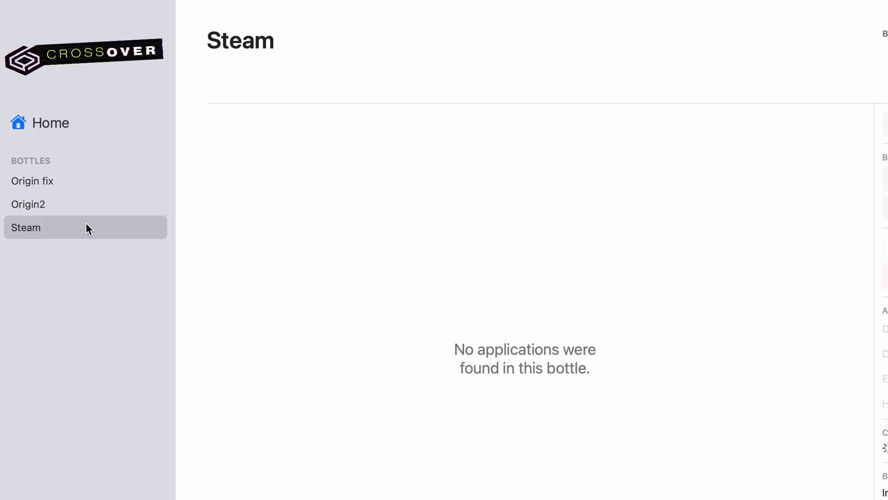
Install software into the Steam bottle and find the Dark and Darker store page
{"action": "right_click", "coordinate": [86, 223]}
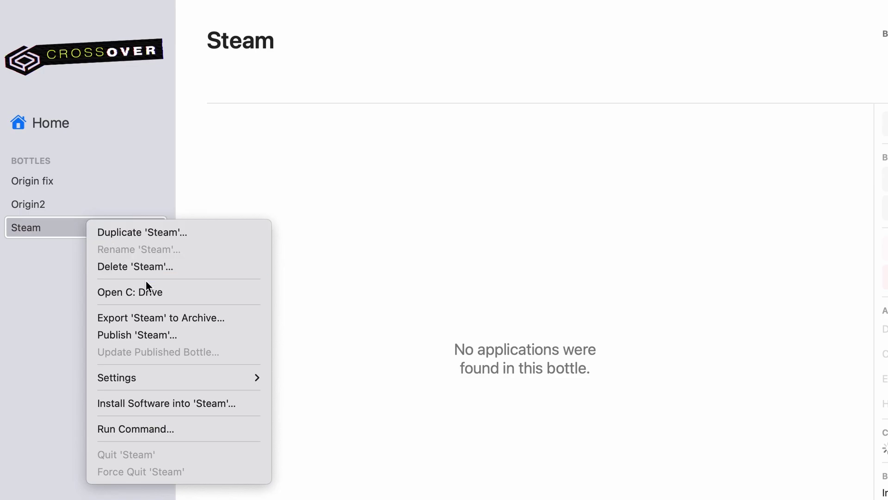
{"action": "left_click", "coordinate": [194, 402]}
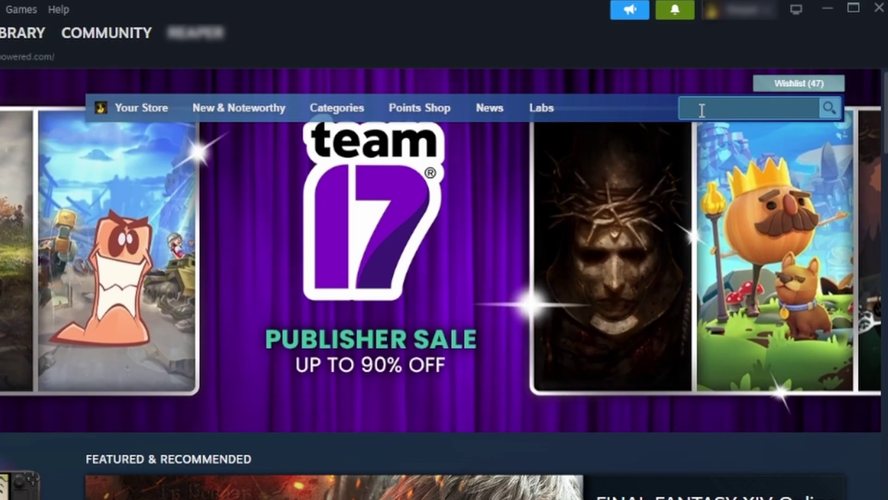
{"action": "type", "text": "Dark and"}
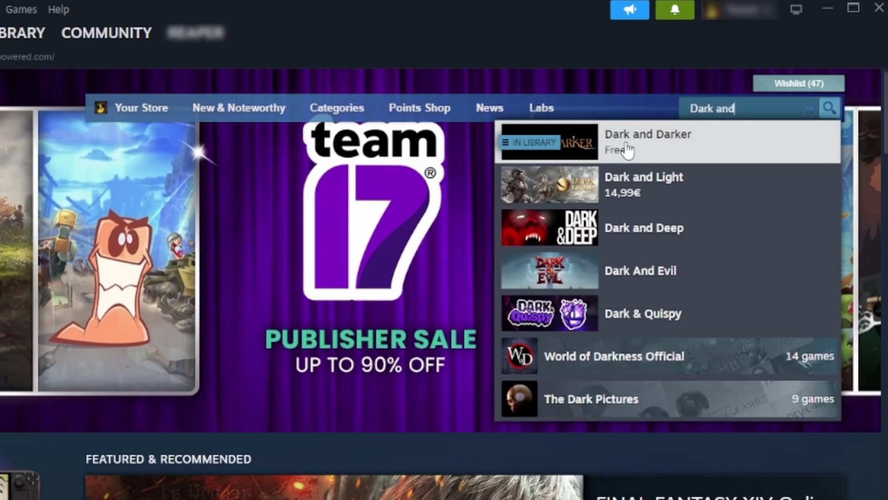
{"action": "left_click", "coordinate": [646, 147]}
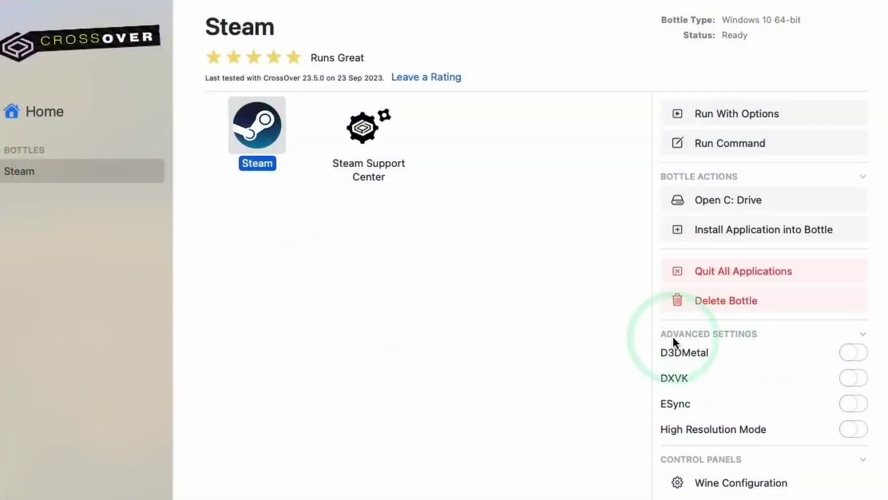
Switch on the ESync and D3DMetal toggles in the Steam bottle's Advanced Settings
{"action": "left_click", "coordinate": [853, 403]}
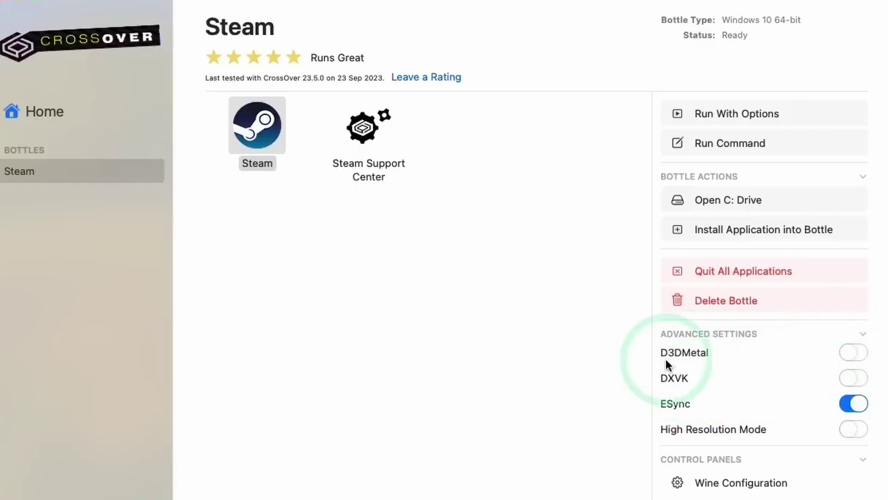
{"action": "left_click", "coordinate": [851, 354]}
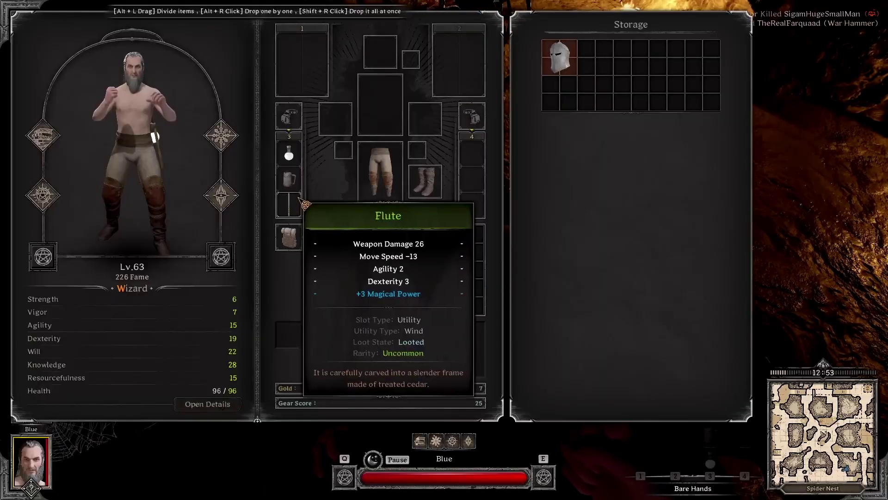
Drink some Ale from the hotbar, then switch the held item to the Flute
{"action": "key", "text": "Tab"}
{"action": "key", "text": "3"}
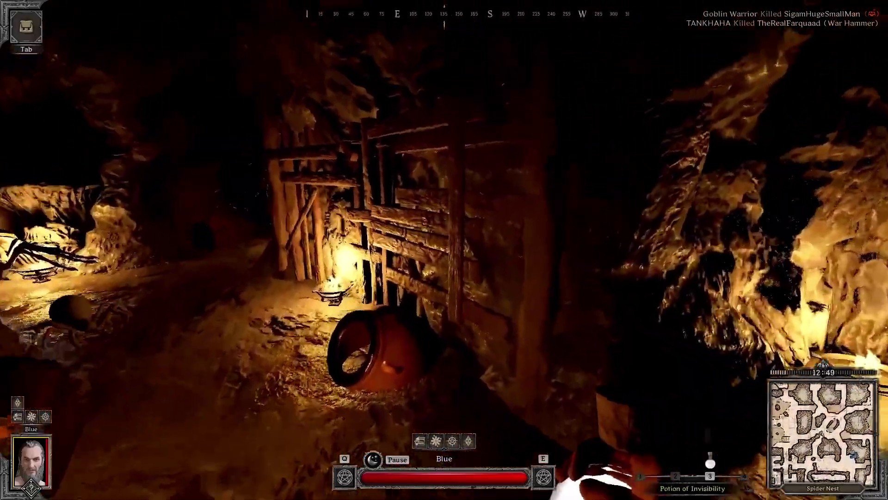
{"action": "left_click", "coordinate": [444, 249]}
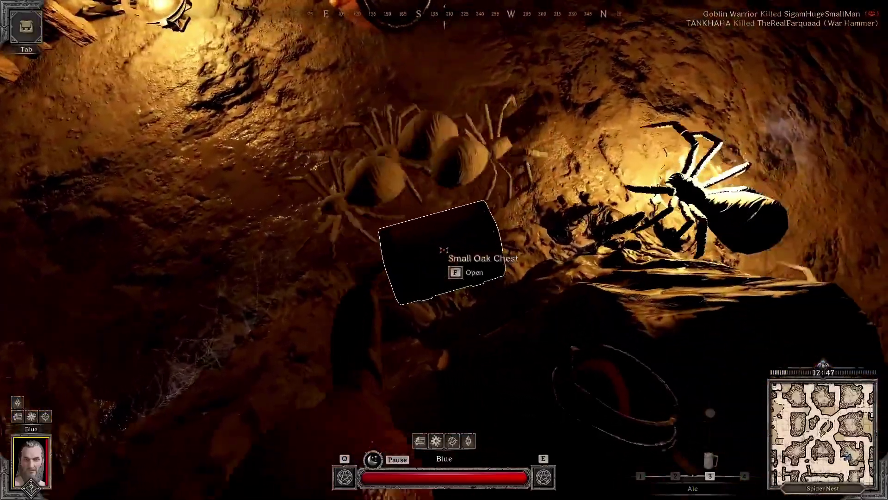
{"action": "left_click", "coordinate": [444, 250]}
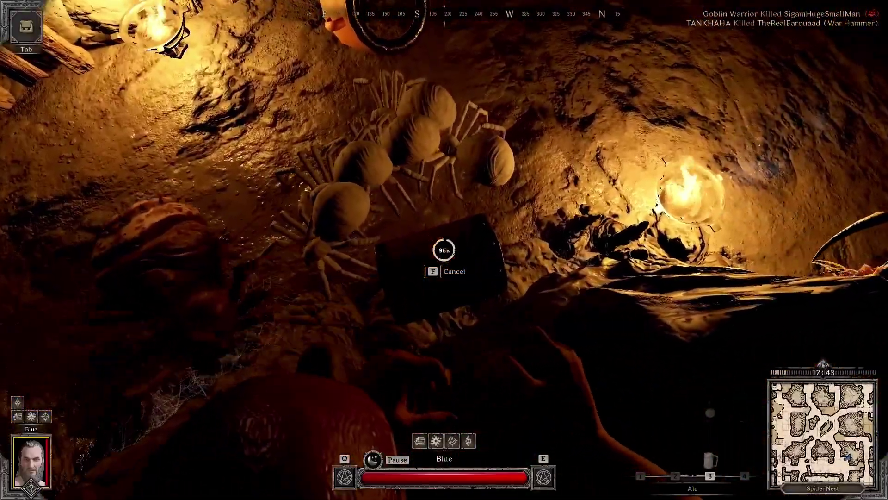
{"action": "key", "text": "Tab"}
{"action": "key", "text": "Tab"}
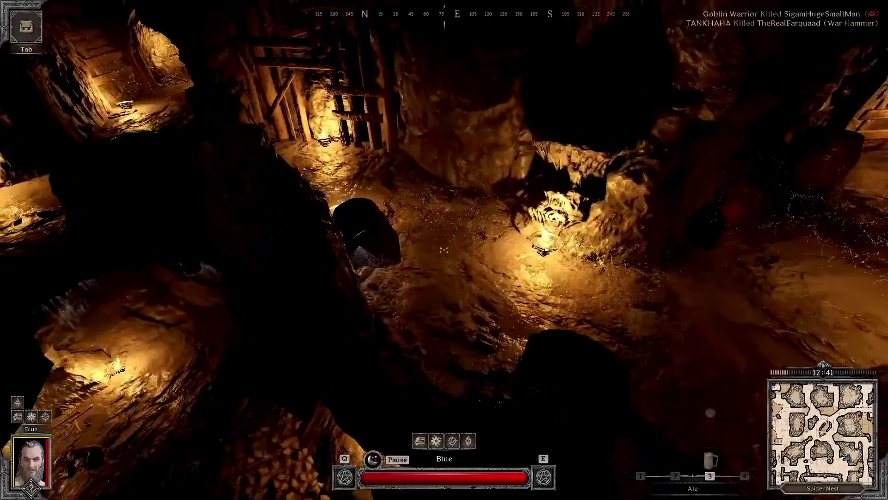
{"action": "key", "text": "3"}
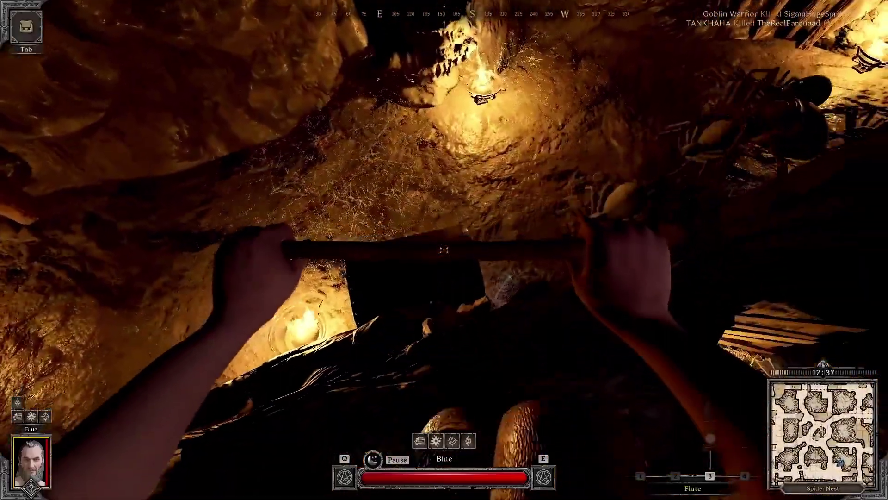
Loot the Ancient Scroll and Gold Candle Holder from the Small Oak Chest into the inventory
{"action": "key", "text": "f"}
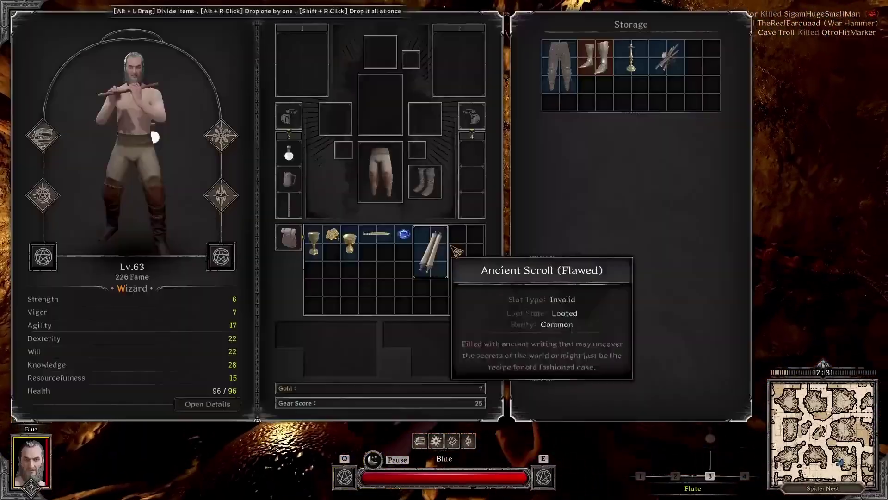
{"action": "right_click", "coordinate": [638, 53]}
{"action": "right_click", "coordinate": [669, 53]}
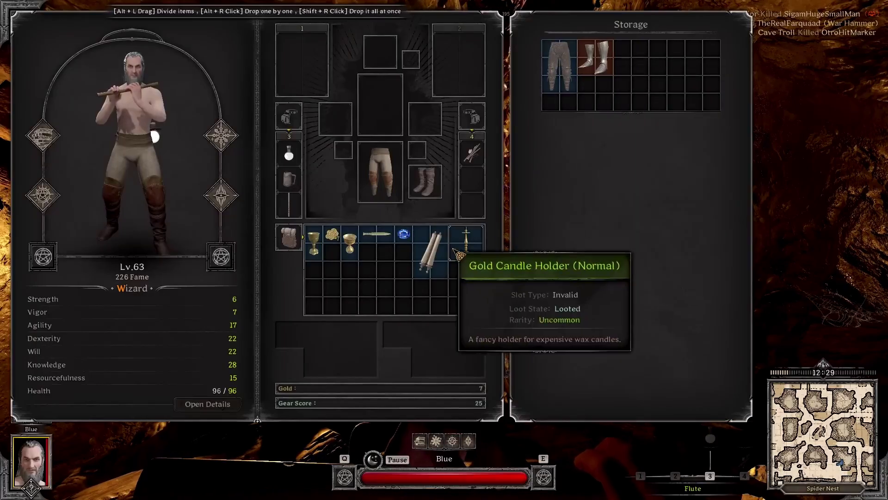
{"action": "key", "text": "Tab"}
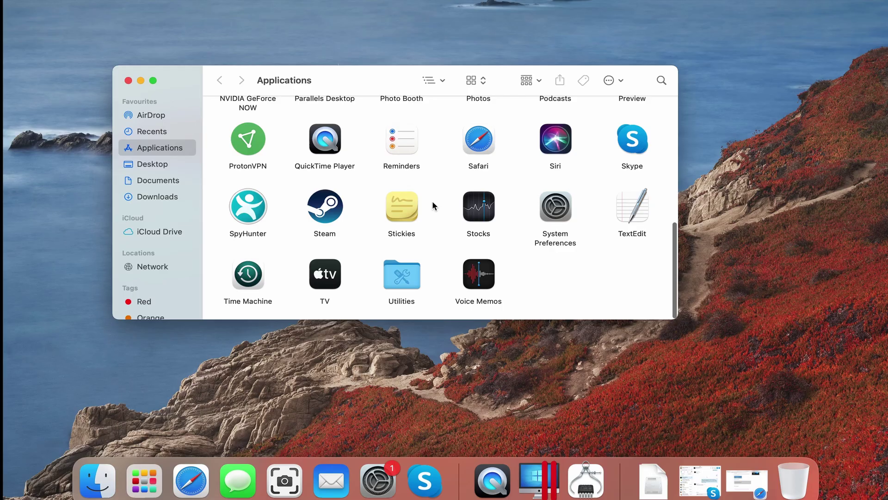
Open the Utilities folder in Finder to reach Boot Camp Assistant and Disk Utility
{"action": "scroll", "coordinate": [432, 200], "scroll_direction": "up", "scroll_amount": 1}
{"action": "scroll", "coordinate": [432, 201], "scroll_direction": "down", "scroll_amount": 1}
{"action": "left_click", "coordinate": [403, 273]}
{"action": "double_click", "coordinate": [403, 274]}
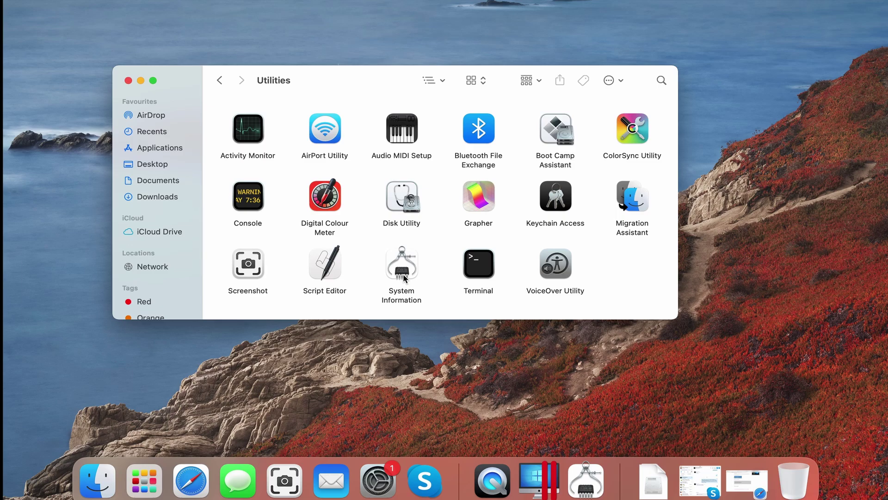
Launch Boot Camp Assistant and select Win10_21H1_English_x64.iso as the Windows install image
{"action": "double_click", "coordinate": [560, 132]}
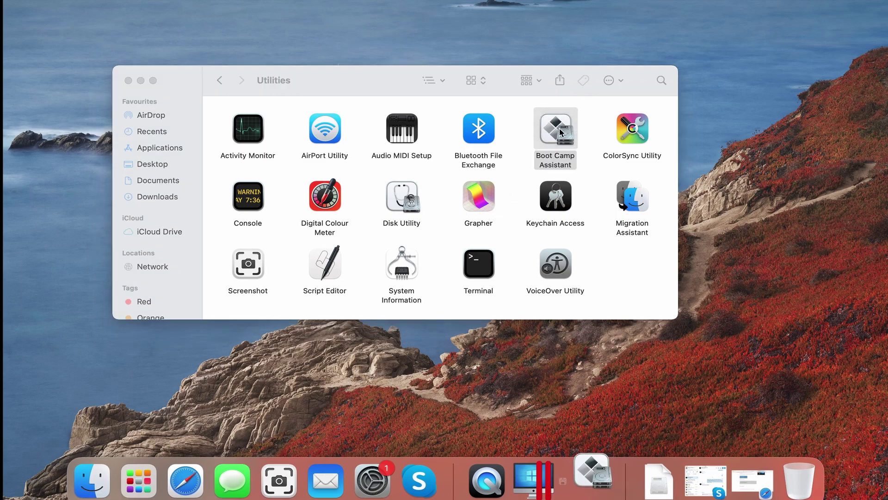
{"action": "left_click", "coordinate": [312, 168]}
{"action": "left_click", "coordinate": [312, 151]}
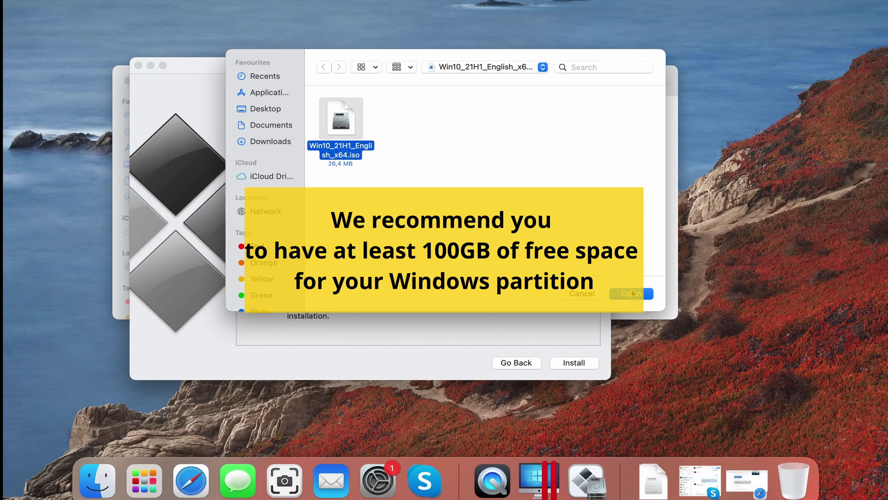
{"action": "left_click", "coordinate": [632, 294]}
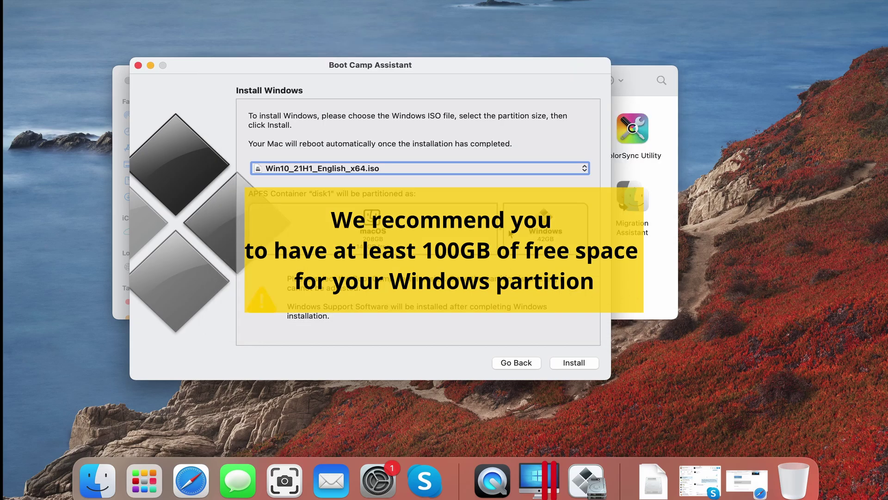
Resize the Windows partition to 162GB and start the installation
{"action": "left_click_drag", "start_coordinate": [500, 228], "coordinate": [382, 227]}
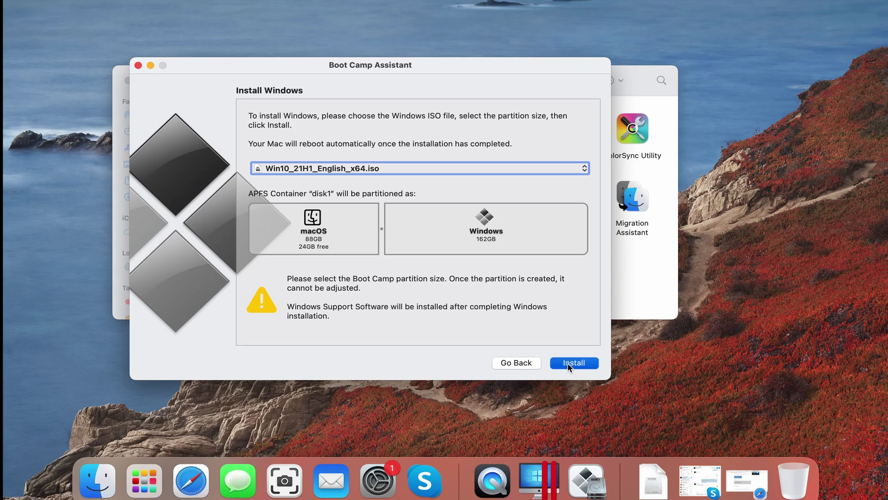
{"action": "left_click", "coordinate": [569, 363]}
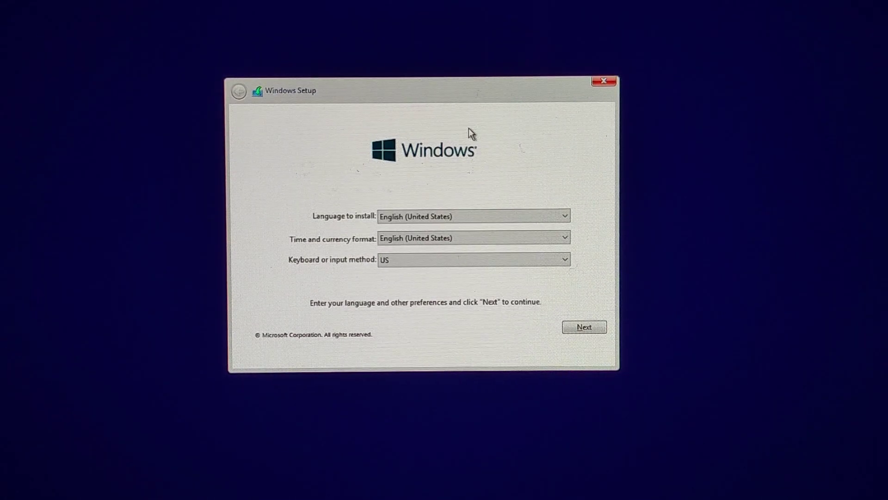
Keep English (United States) as the setup language and continue without a product key
{"action": "left_click", "coordinate": [468, 222]}
{"action": "left_click", "coordinate": [467, 224]}
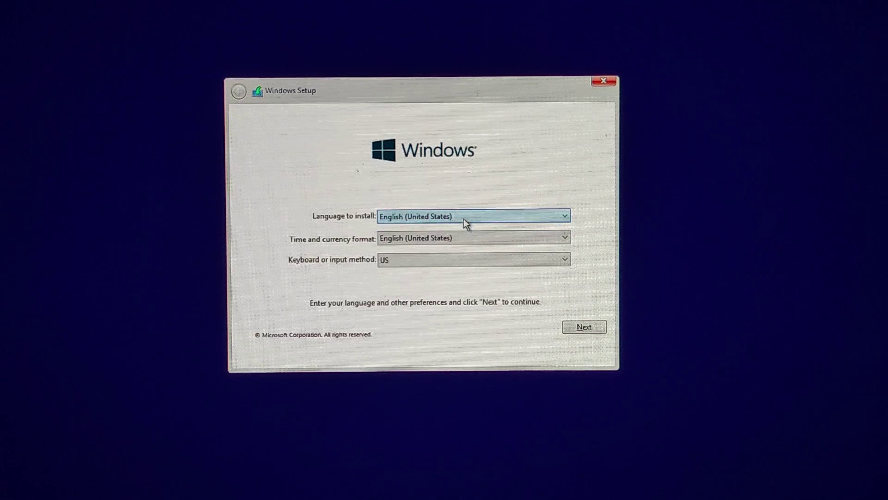
{"action": "left_click", "coordinate": [584, 327]}
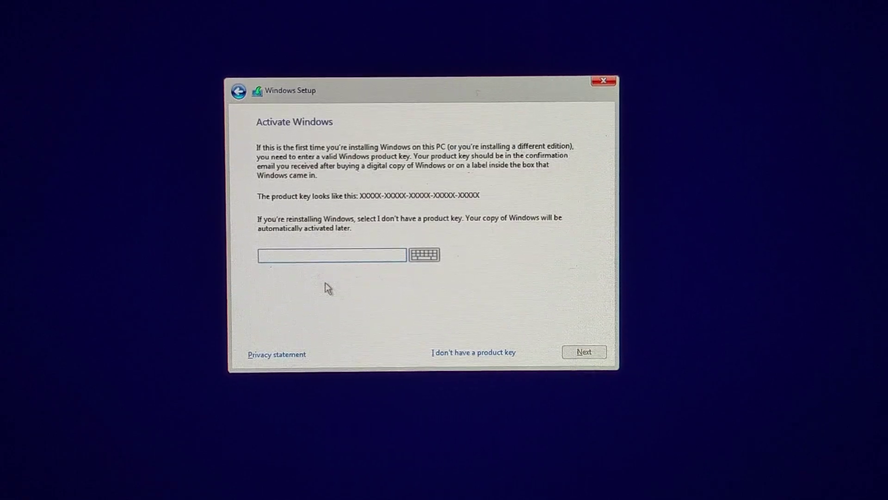
{"action": "left_click", "coordinate": [488, 356]}
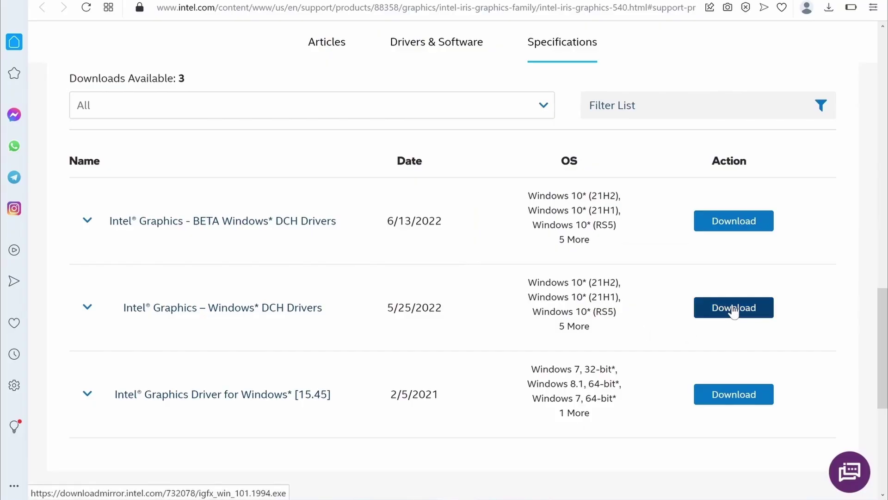
Download the Intel Graphics Windows DCH Drivers dated 5/25/2022 from Intel's support page
{"action": "left_click", "coordinate": [733, 309]}
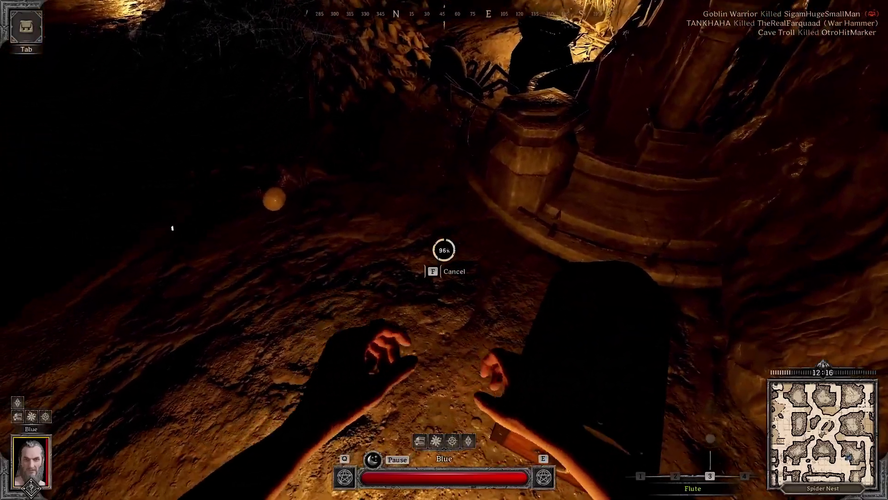
{"action": "key", "text": "Tab"}
{"action": "key", "text": "Tab"}
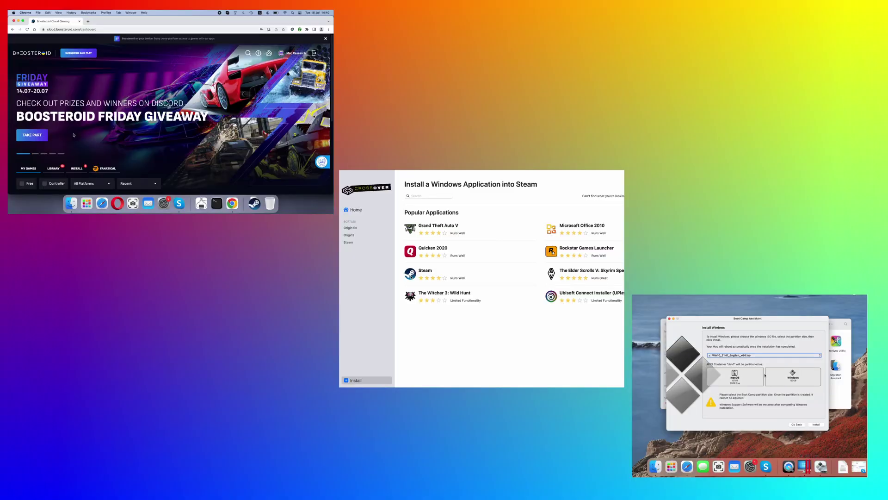